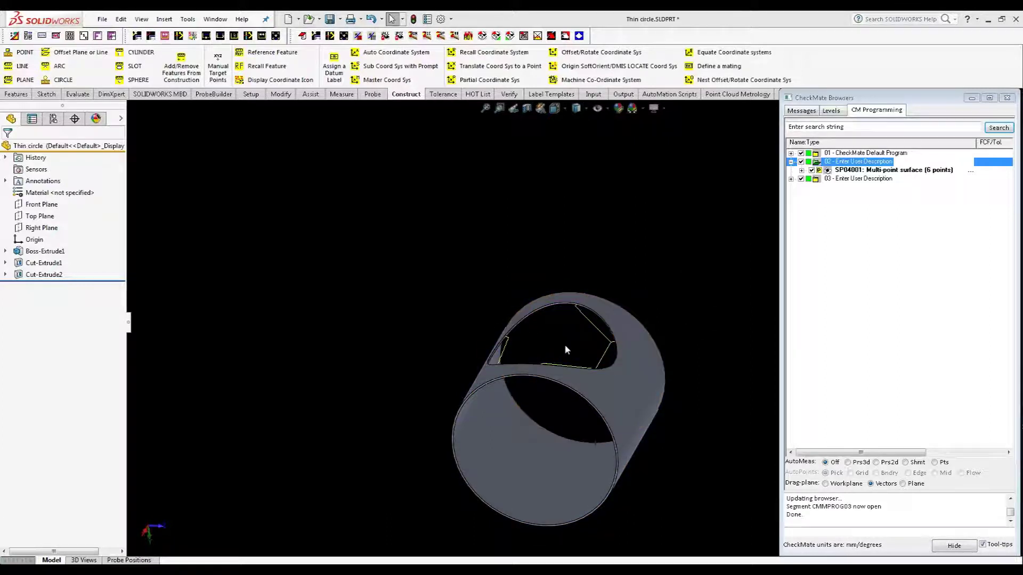
- Orbit, zoom and pan the part so the opening sits centred in an oblique view
mouse_move(560, 343)
middle_mouse_down()
mouse_move(578, 353)
mouse_move(557, 360)
mouse_move(543, 347)
mouse_move(556, 343)
middle_mouse_up()
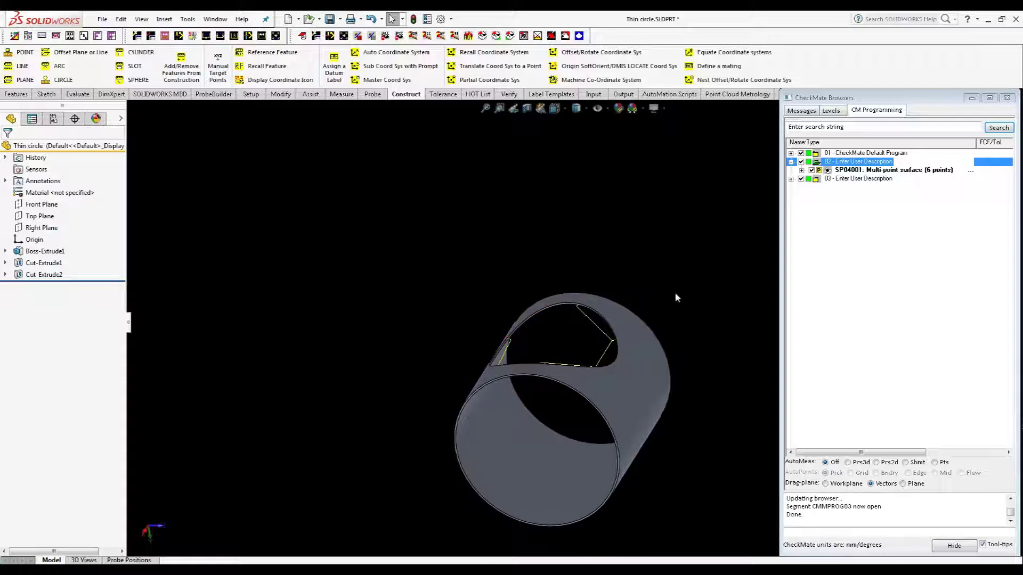
middle_click_drag(660, 299, 709, 294)
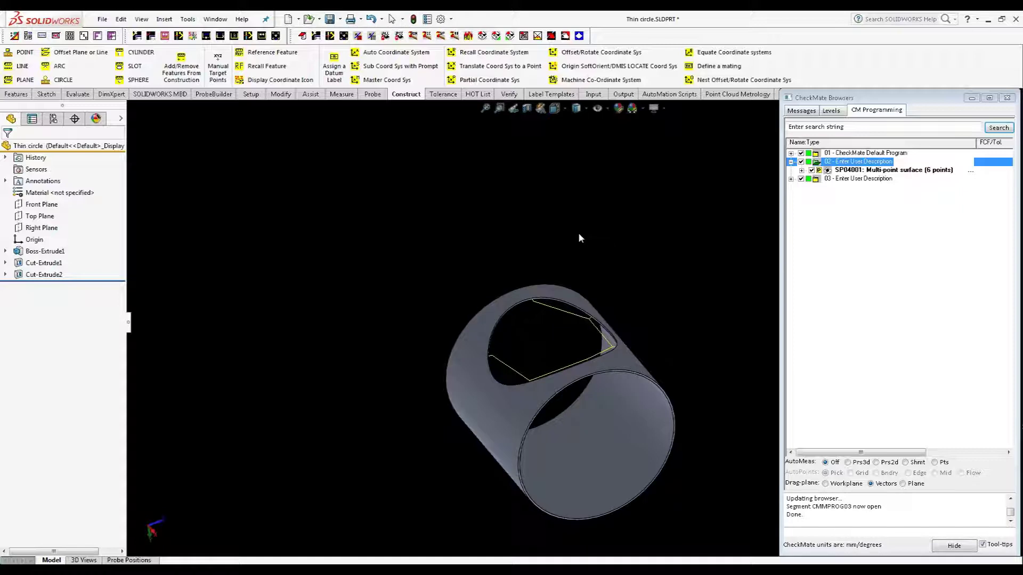
middle_click_drag(577, 237, 588, 369)
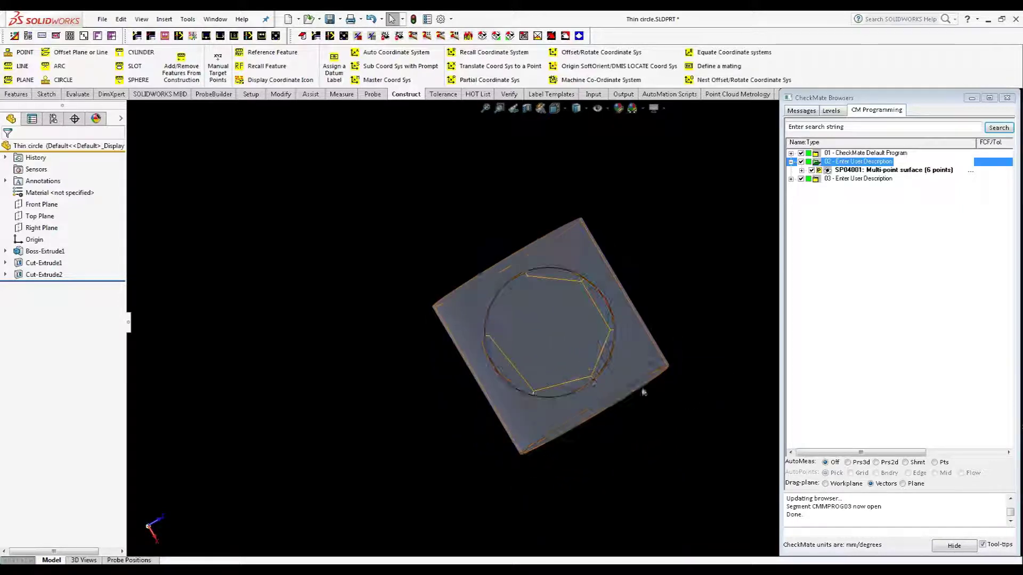
middle_click_drag(569, 350, 541, 224)
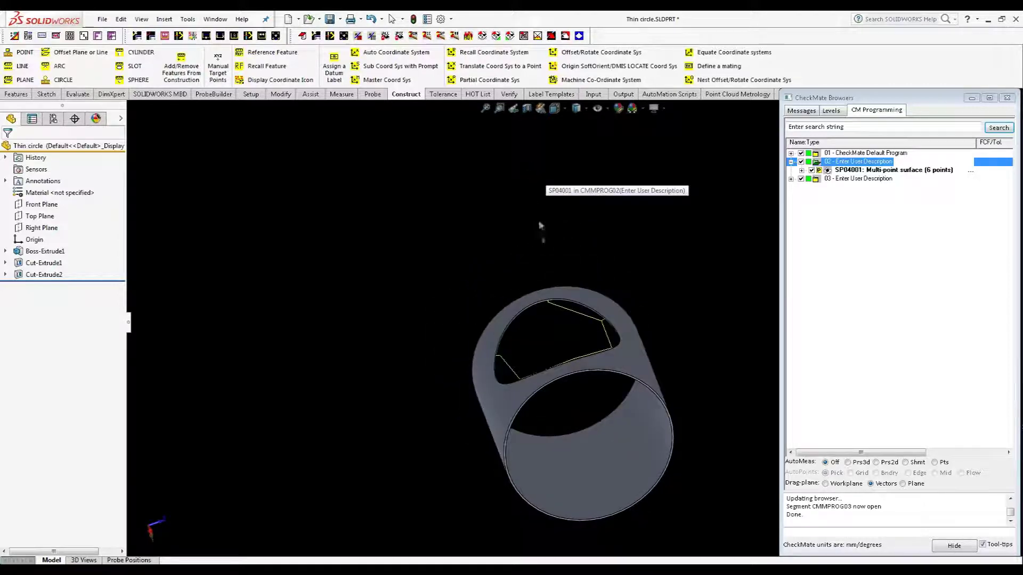
mouse_move(685, 390)
middle_mouse_down()
mouse_move(665, 368)
mouse_move(697, 372)
middle_mouse_up()
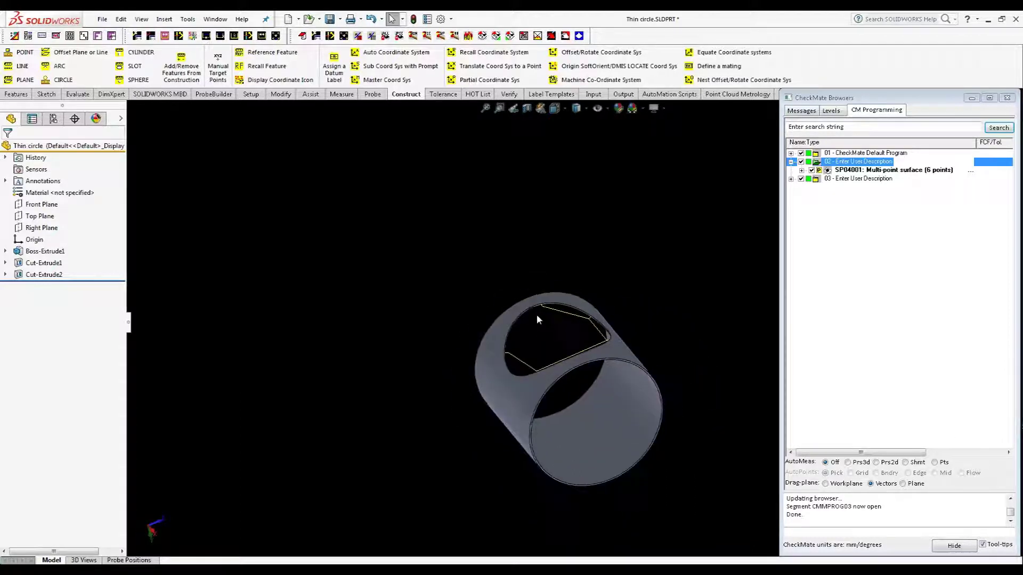
scroll(545, 316, "down", 3)
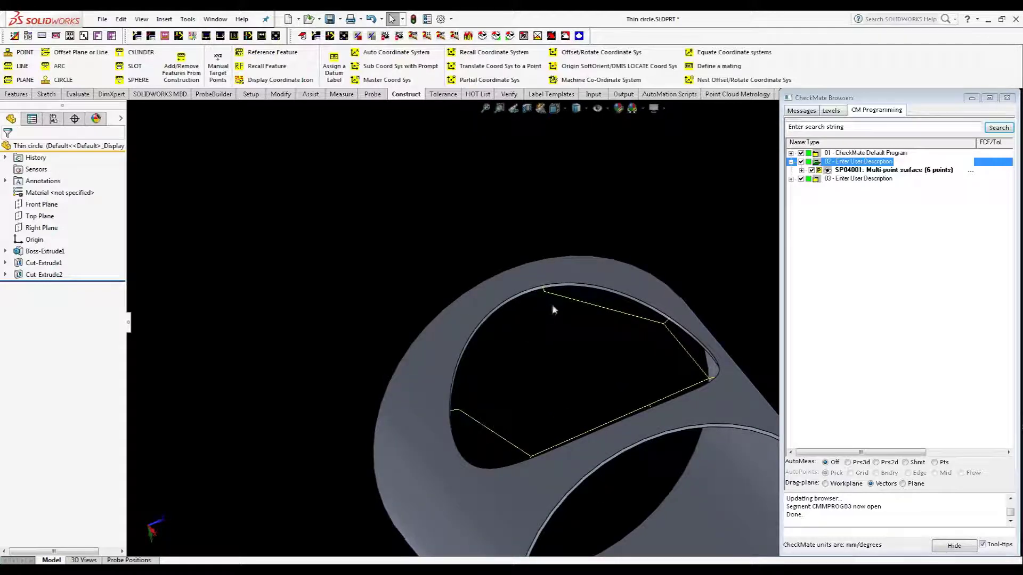
scroll(552, 309, "down", 3)
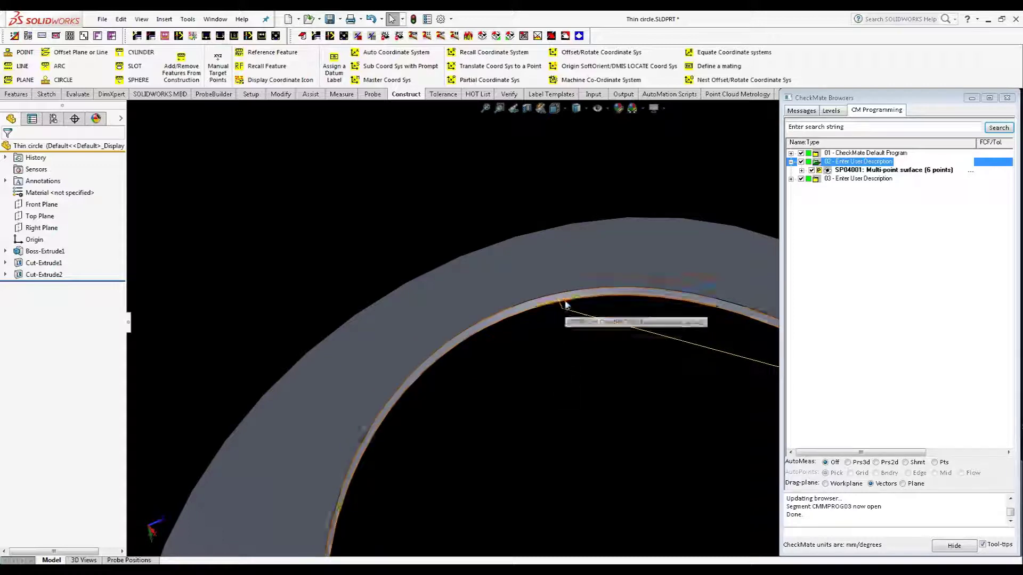
scroll(570, 371, "up", 3)
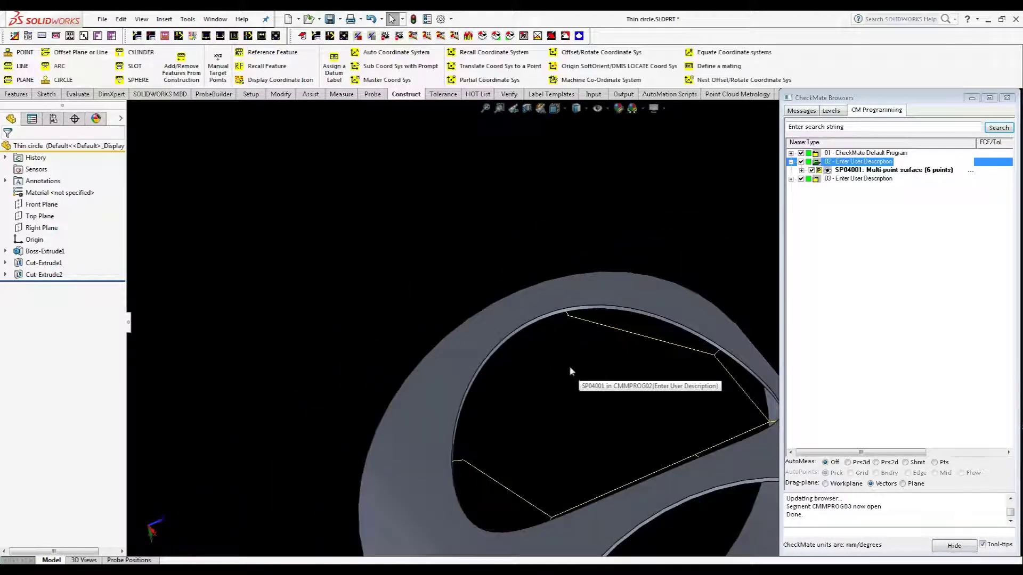
middle_click_drag(570, 371, 580, 377)
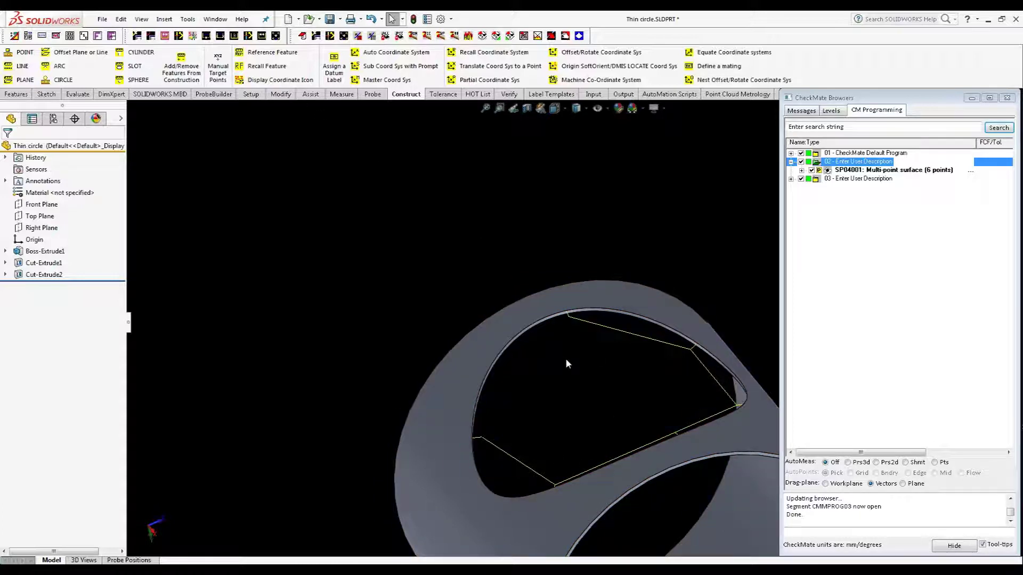
middle_click_drag(566, 361, 454, 255, "ctrl")
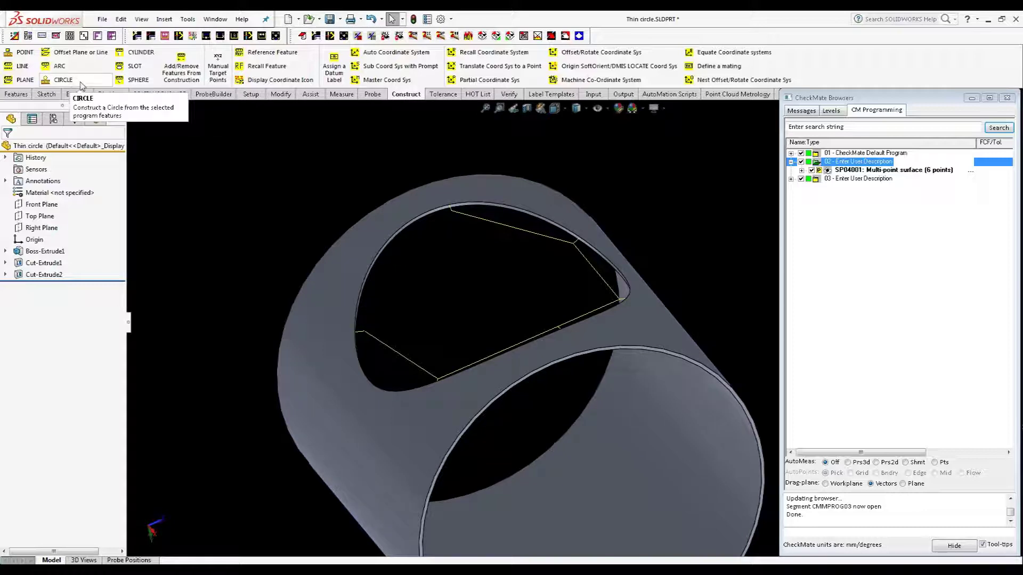
- Construct a best-fit projected circle from the SP04001 six-point surface measurement
left_click(60, 80)
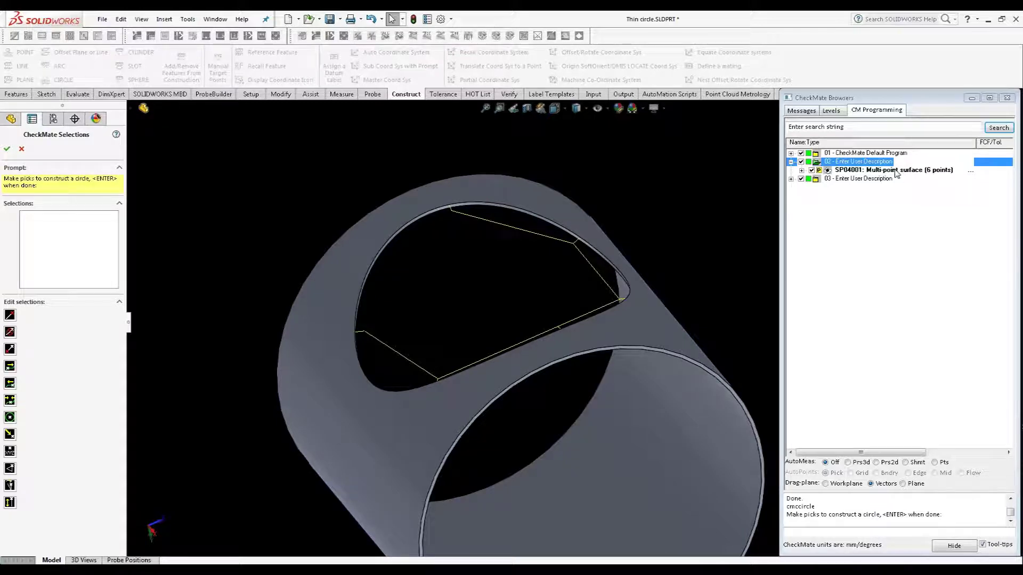
left_click(897, 171)
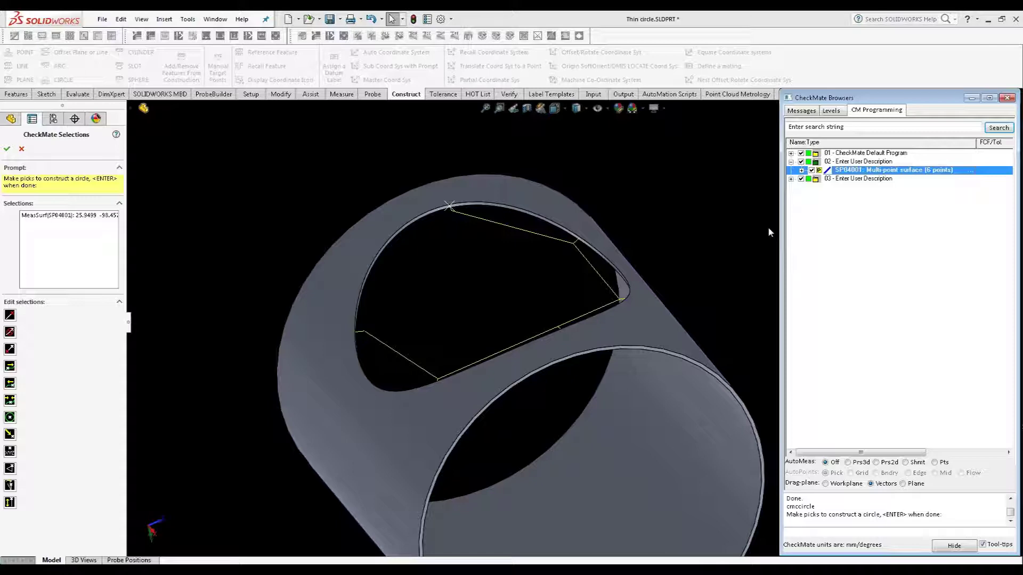
key("Return")
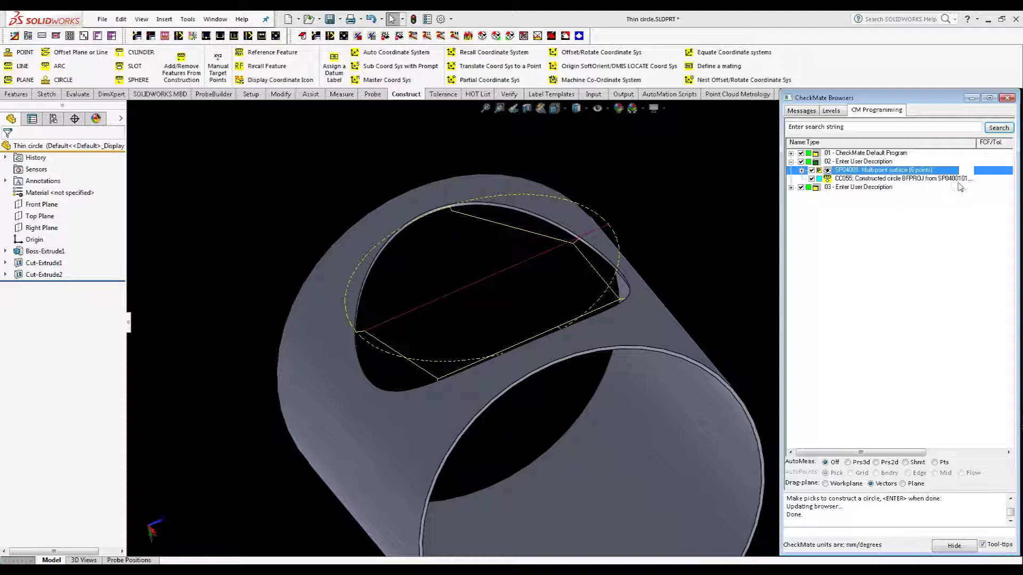
- Inspect circle CC055 against the bore from an oblique view and pick it up for repositioning
middle_click_drag(497, 312, 519, 452)
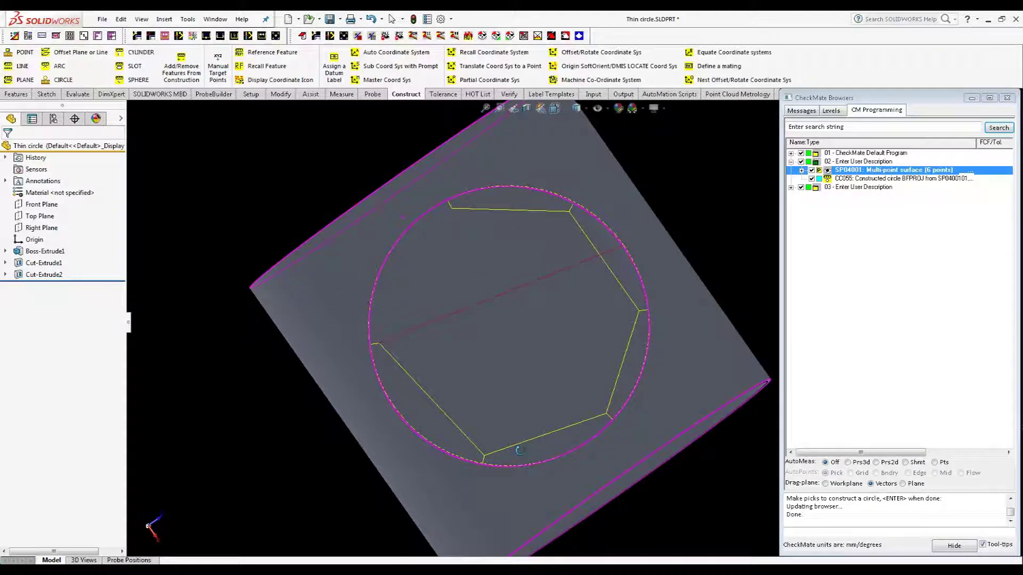
middle_click_drag(519, 451, 509, 245)
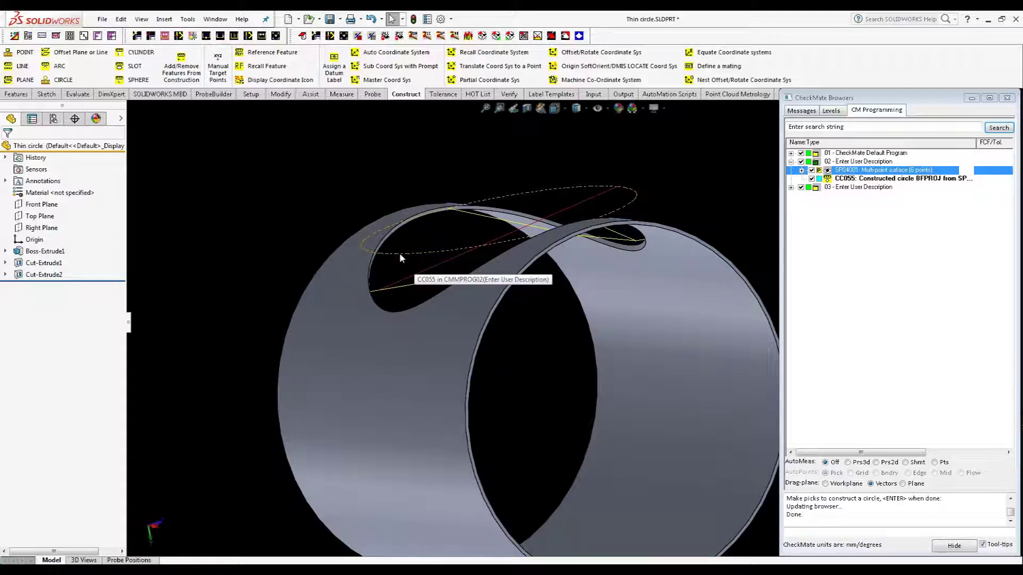
left_click(401, 259)
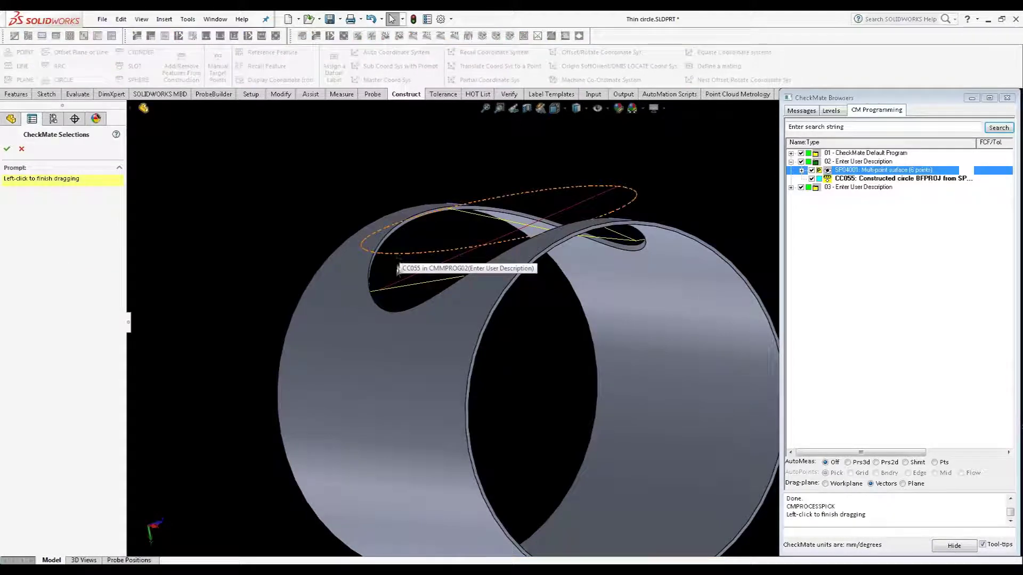
- Drop CC055 deeper in the bore below the opening, then orbit to compare it with the rim
left_click(416, 389)
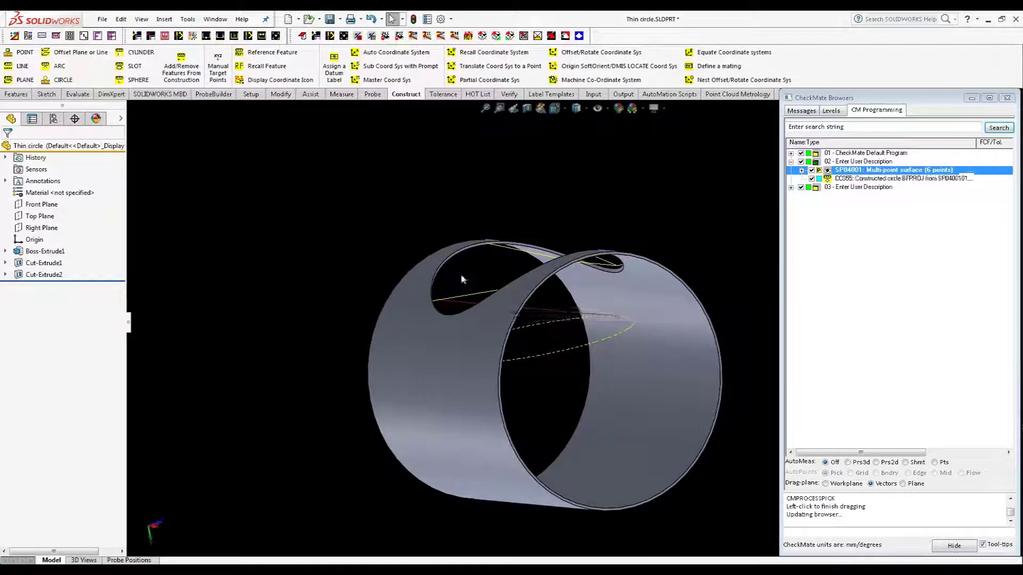
middle_click_drag(462, 280, 459, 375)
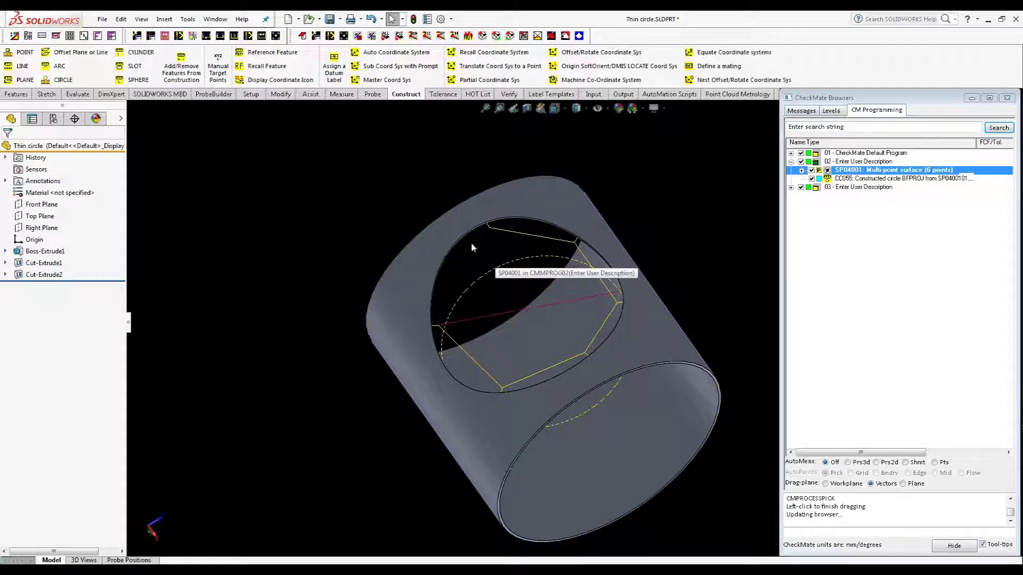
mouse_move(473, 242)
middle_mouse_down()
mouse_move(484, 167)
mouse_move(477, 226)
middle_mouse_up()
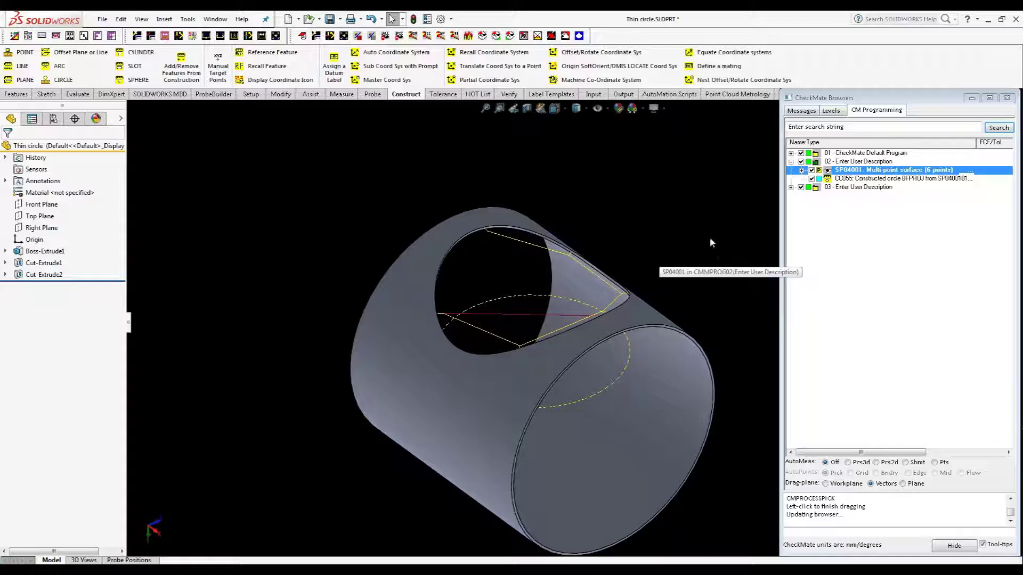
- Open segment 03 to reveal edge points EDG015–EDG020, collapse segment 02, and orbit to face them
right_click(858, 187)
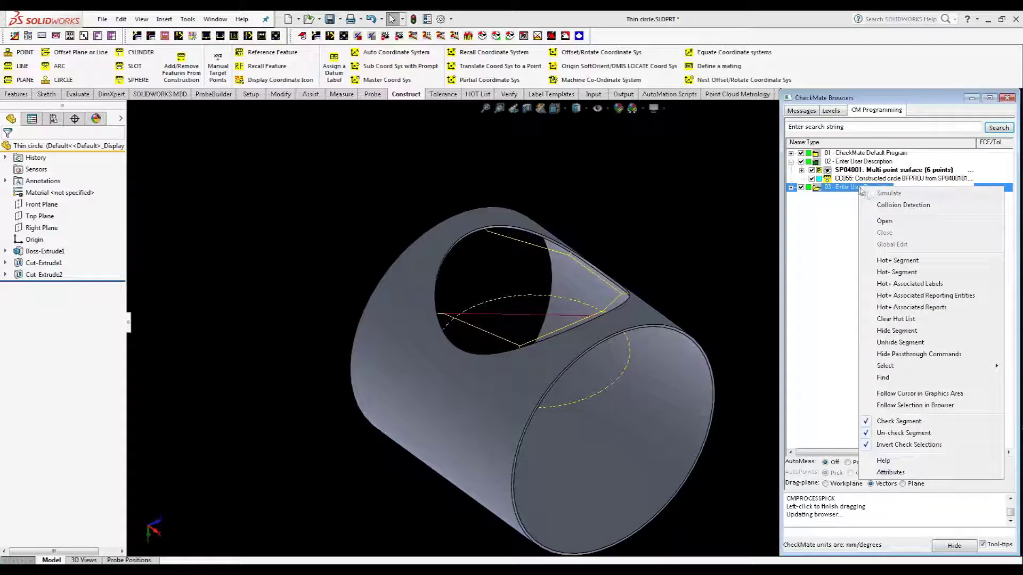
left_click(885, 221)
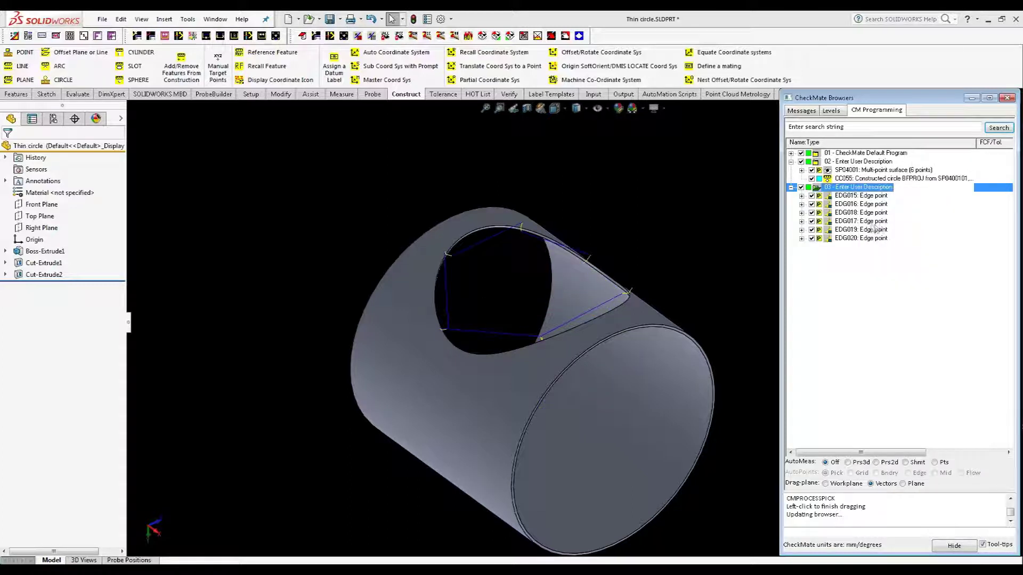
left_click(791, 162)
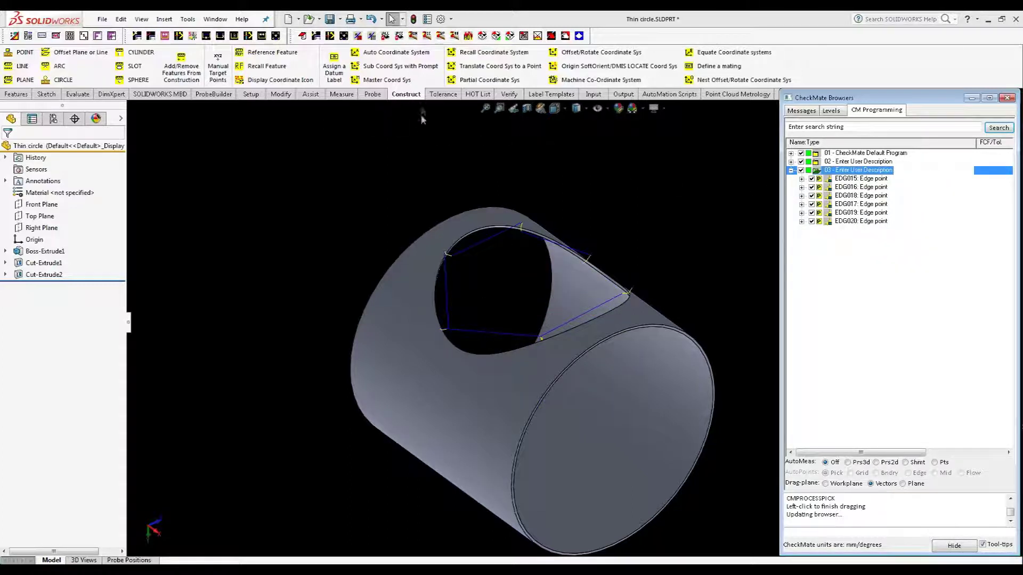
middle_click_drag(600, 230, 526, 251)
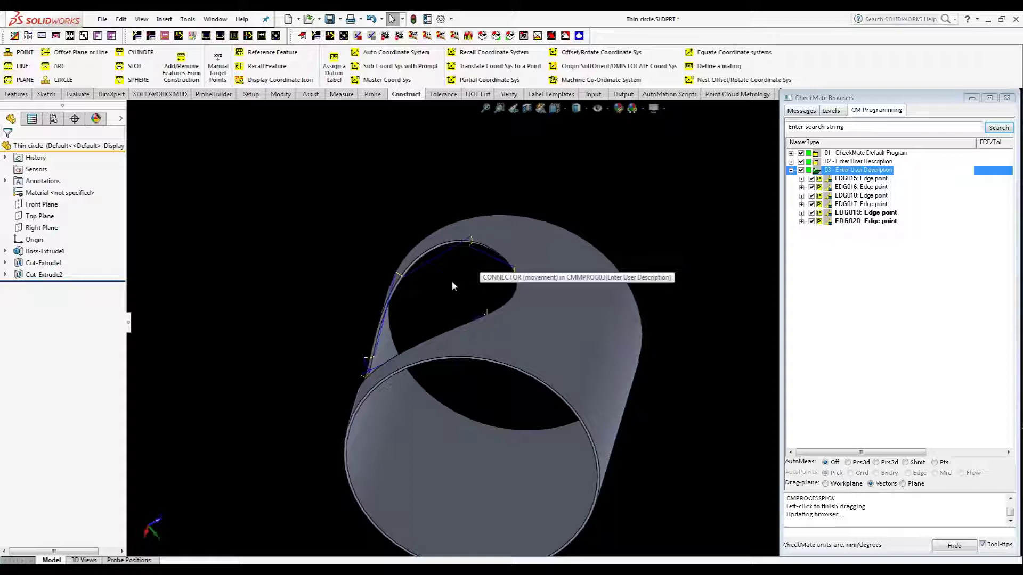
middle_click_drag(451, 280, 493, 305)
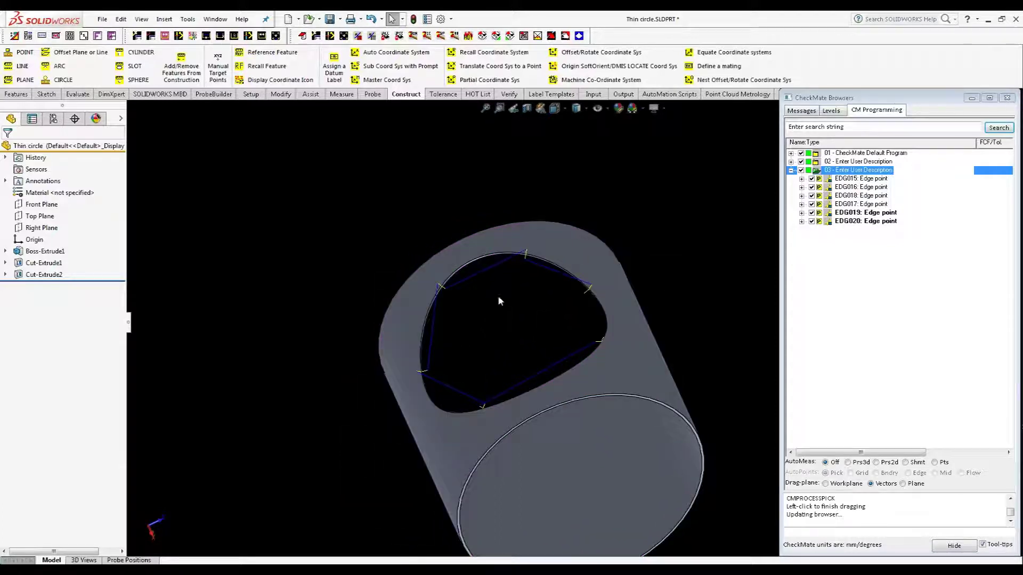
mouse_move(495, 305)
middle_mouse_down()
mouse_move(458, 214)
mouse_move(509, 269)
mouse_move(500, 300)
middle_mouse_up()
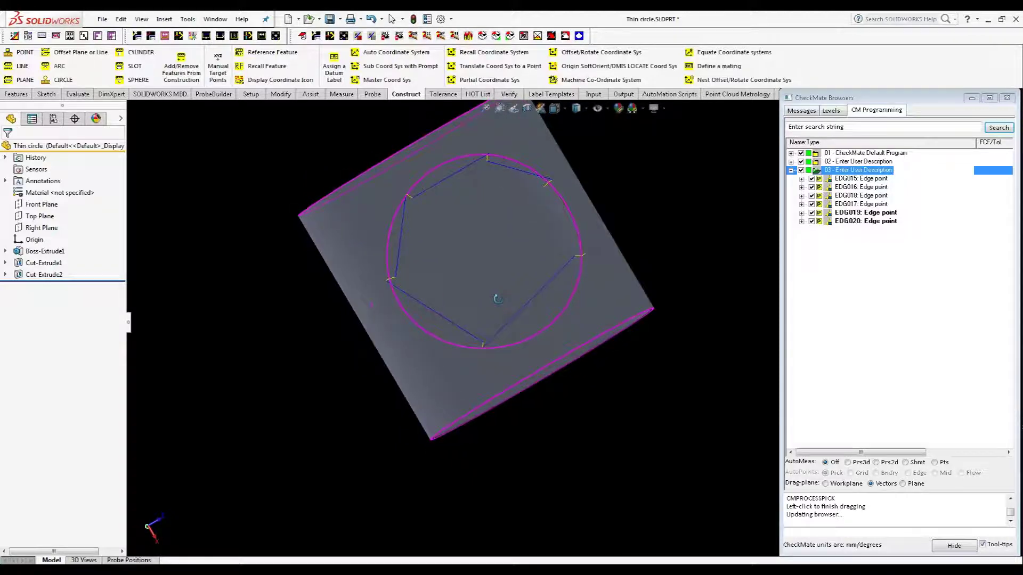
- Exit rotation, zoom in on the opening's six edge points, and start a circle construction
key("Escape")
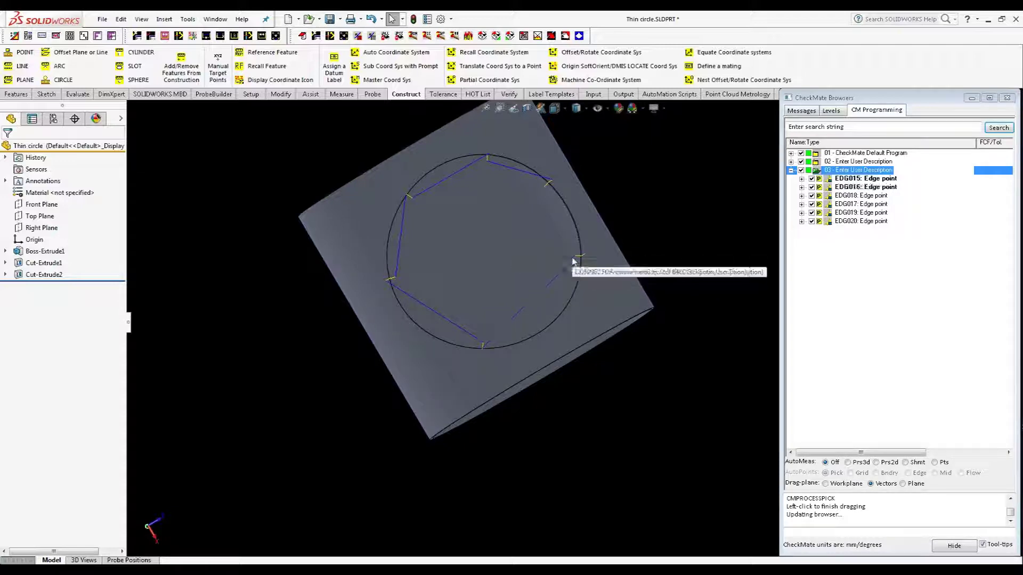
scroll(424, 205, "up", 2)
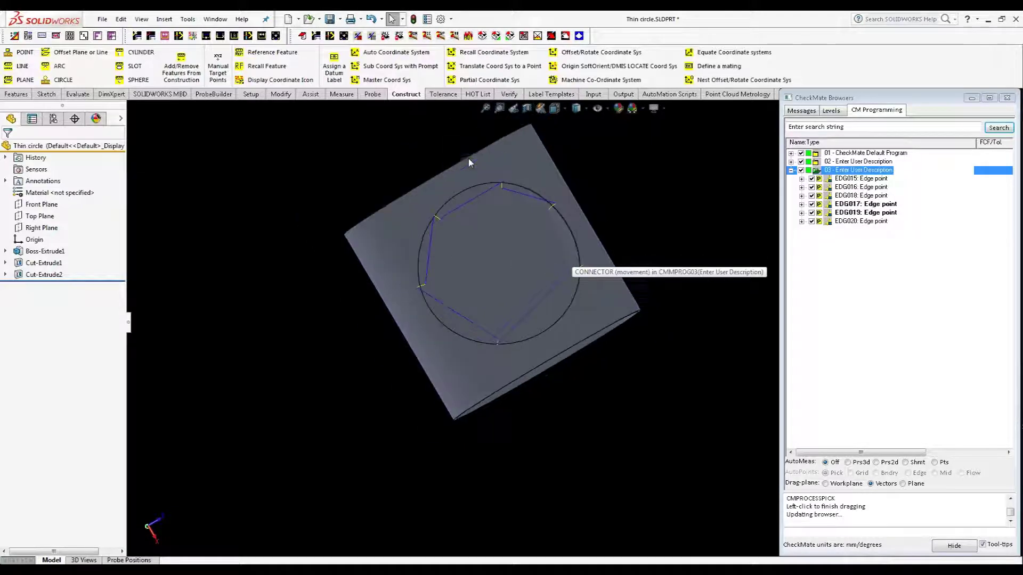
scroll(519, 336, "down", 4)
scroll(551, 325, "down", 4)
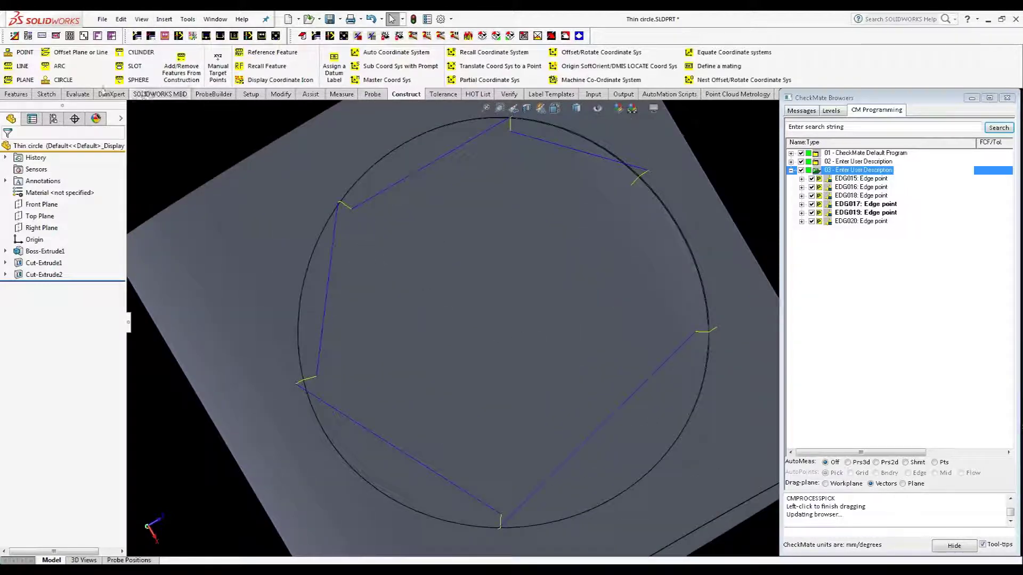
left_click(68, 84)
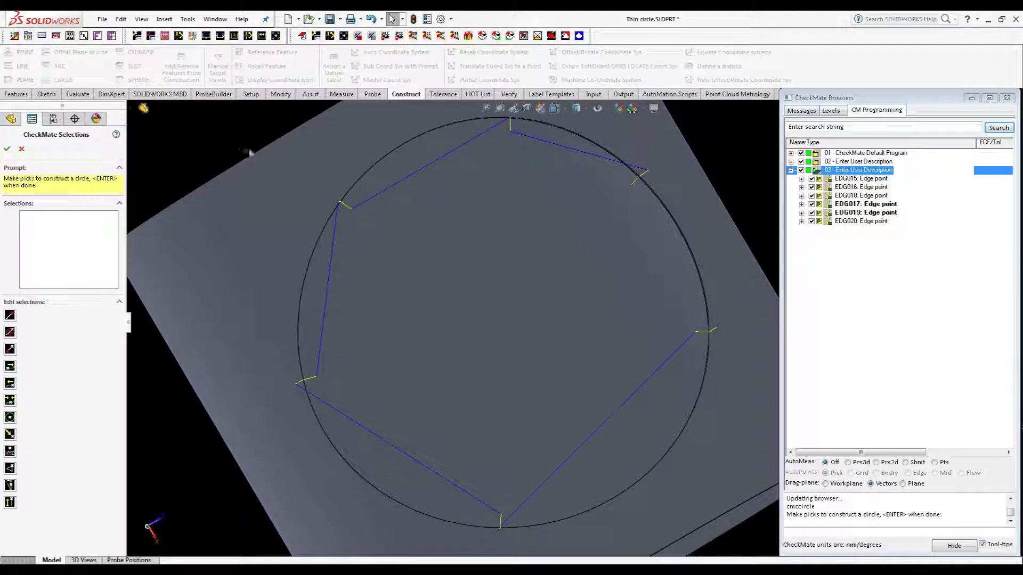
- Build circle CC056 through edge points EDG017, EDG019, EDG020, EDG015, EDG016 and EDG018
left_click(347, 208)
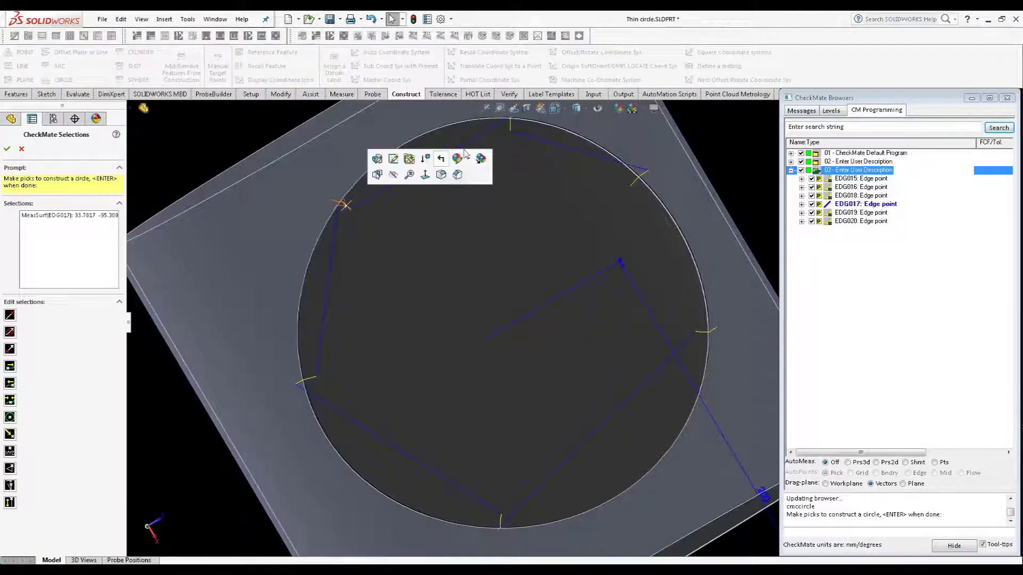
left_click(509, 130)
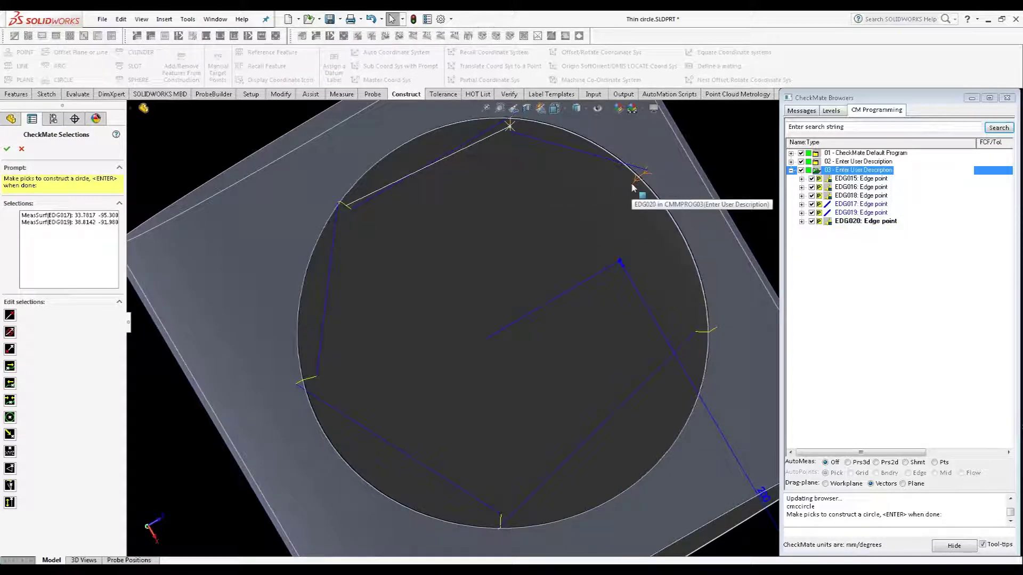
left_click(633, 187)
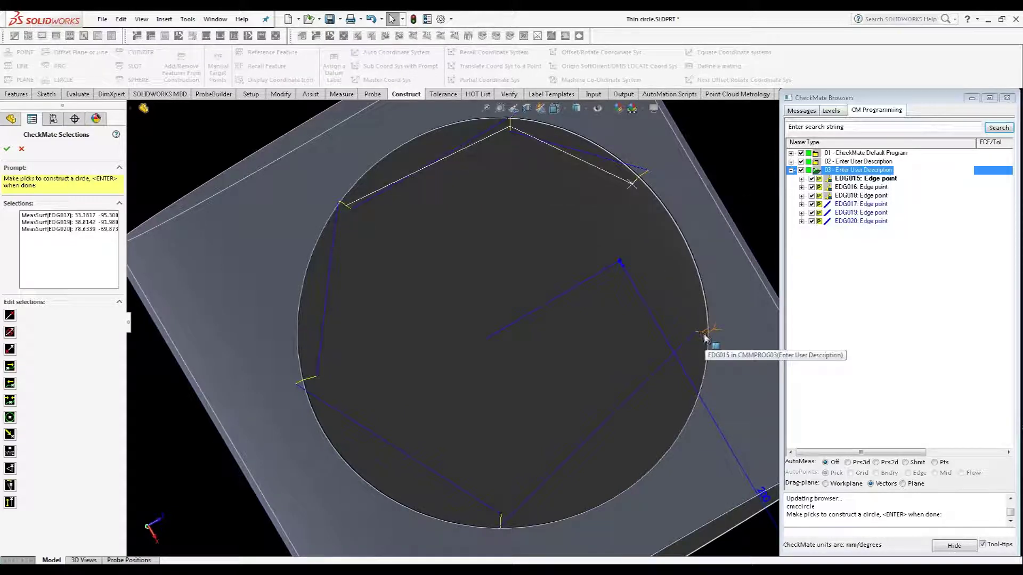
left_click(704, 337)
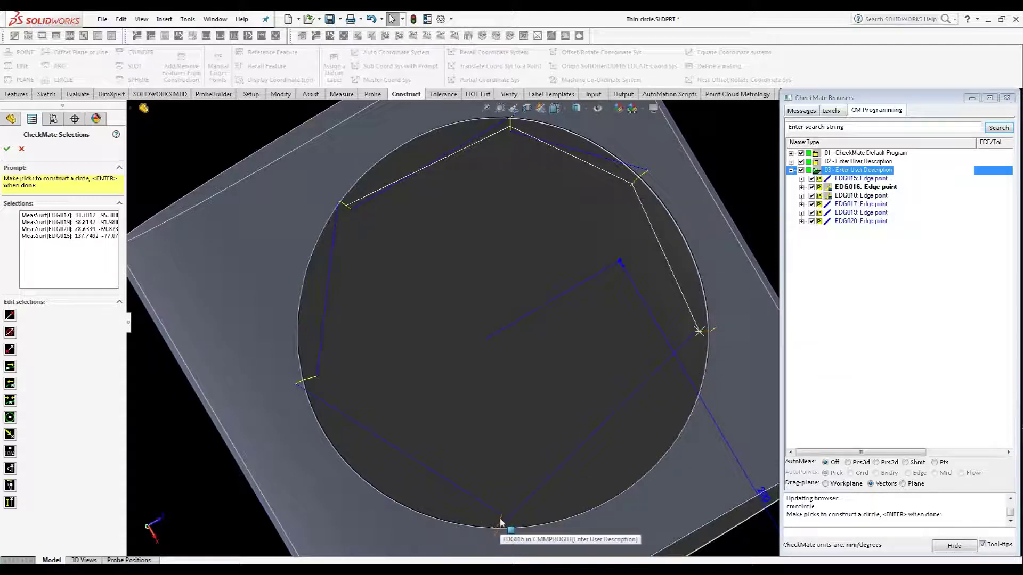
left_click(501, 522)
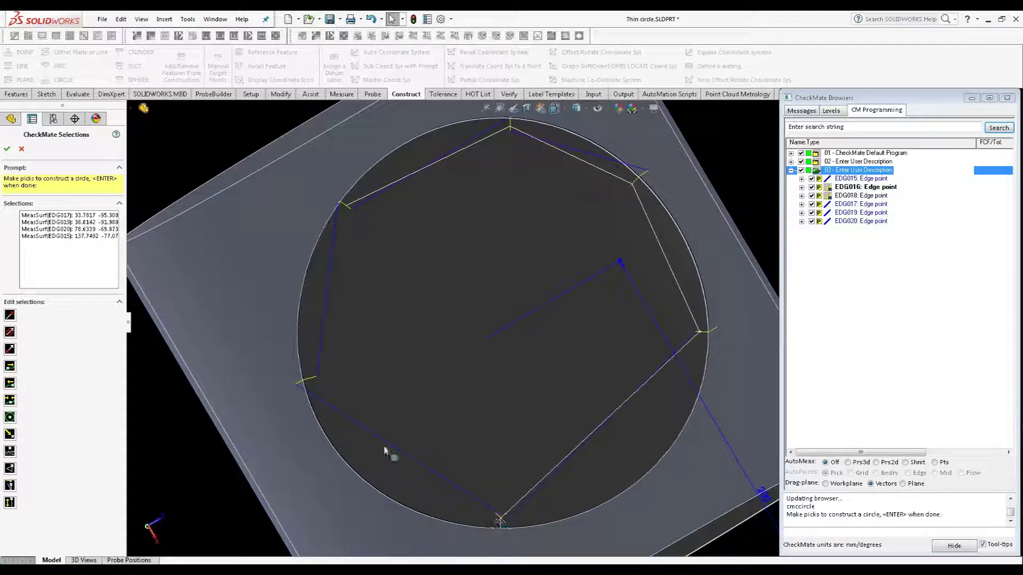
left_click(312, 380)
key("Return")
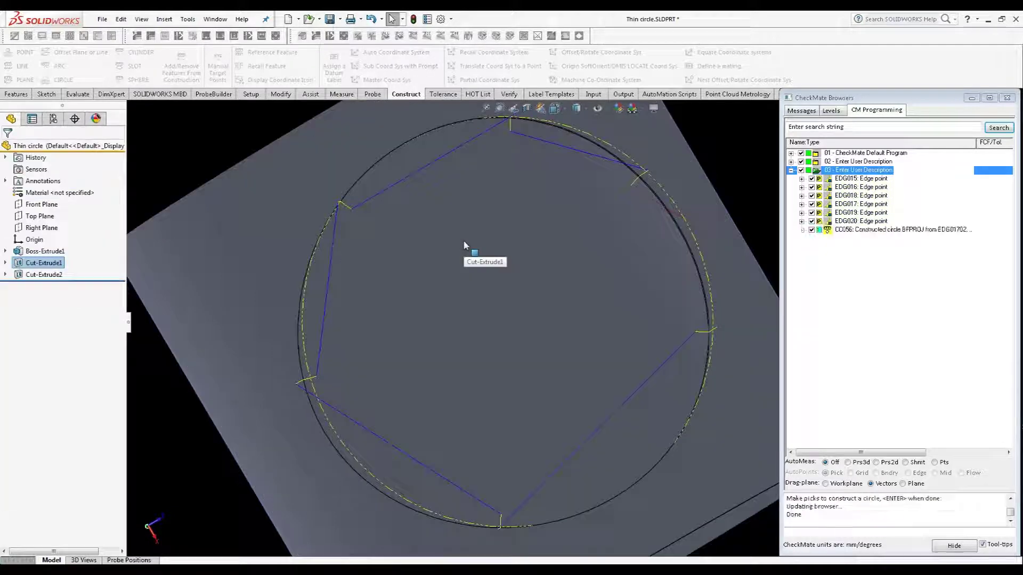
- Zoom out to the whole plate and tilt slightly to see CC056 along the opening's rim
scroll(554, 326, "up", 2)
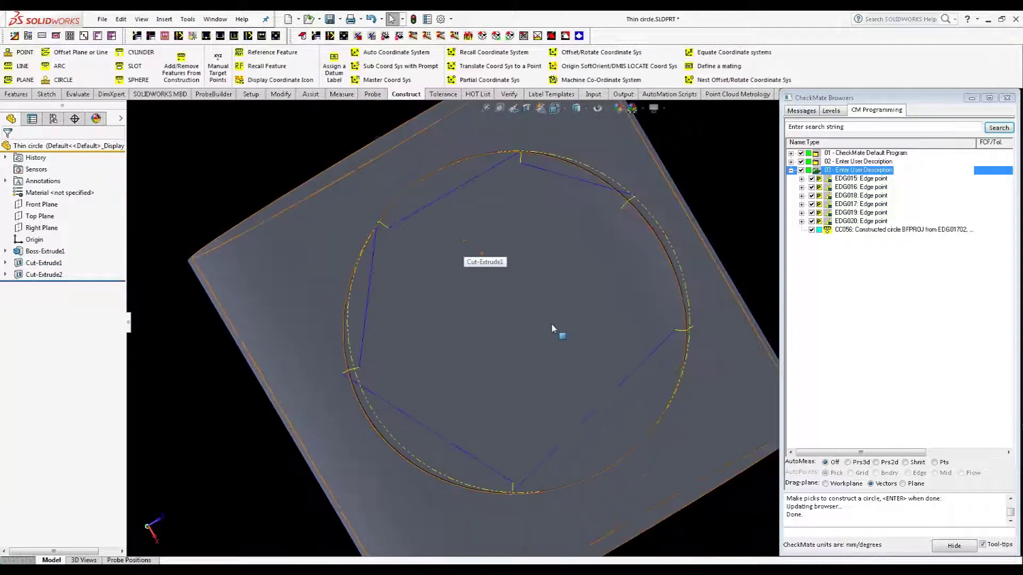
scroll(551, 325, "up", 3)
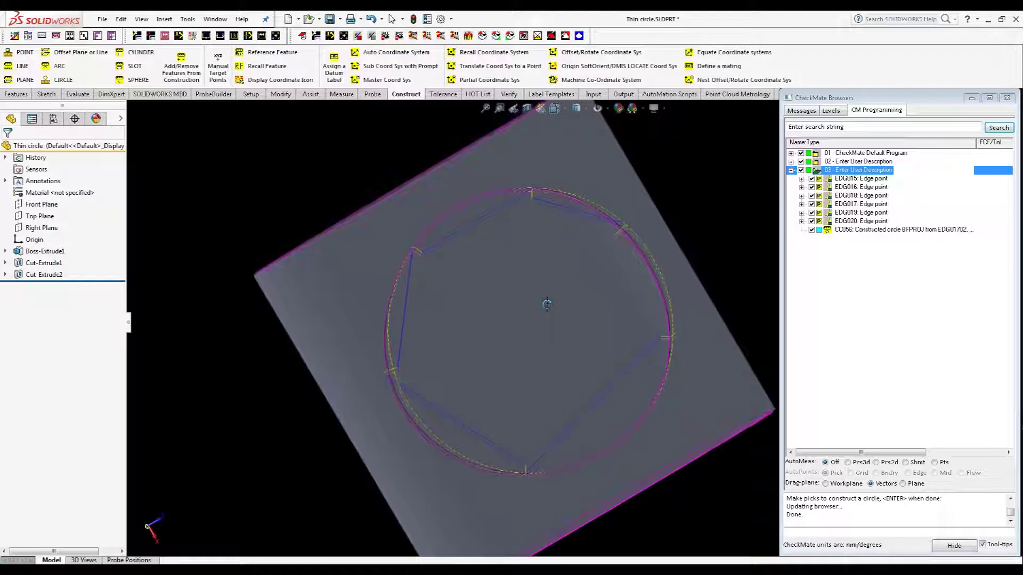
middle_click_drag(546, 303, 542, 312)
key("Escape")
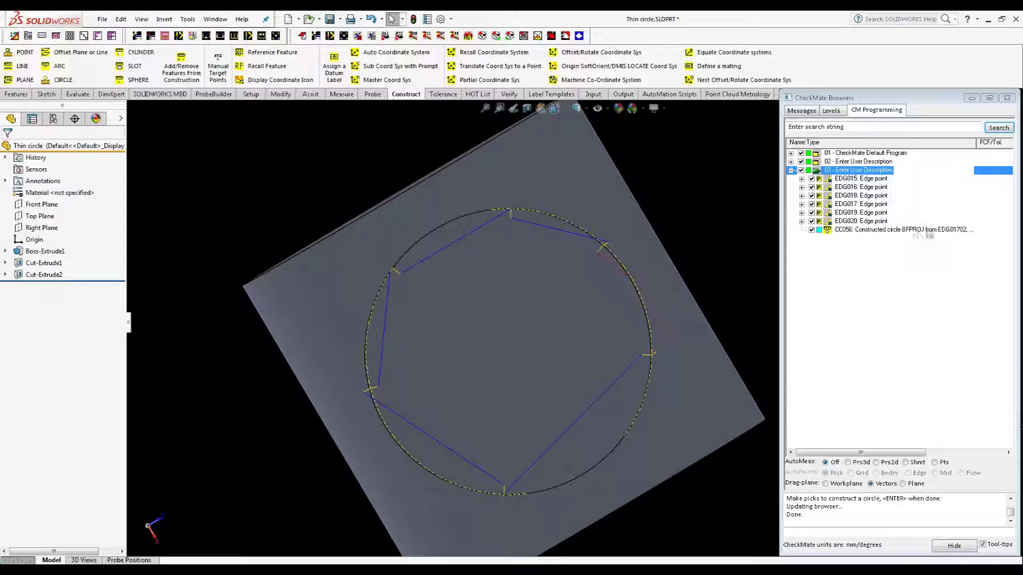
- Open CC056's properties: centre X 100.000, Y -95.301, Z 0.000, diameter 150.000
double_click(870, 230)
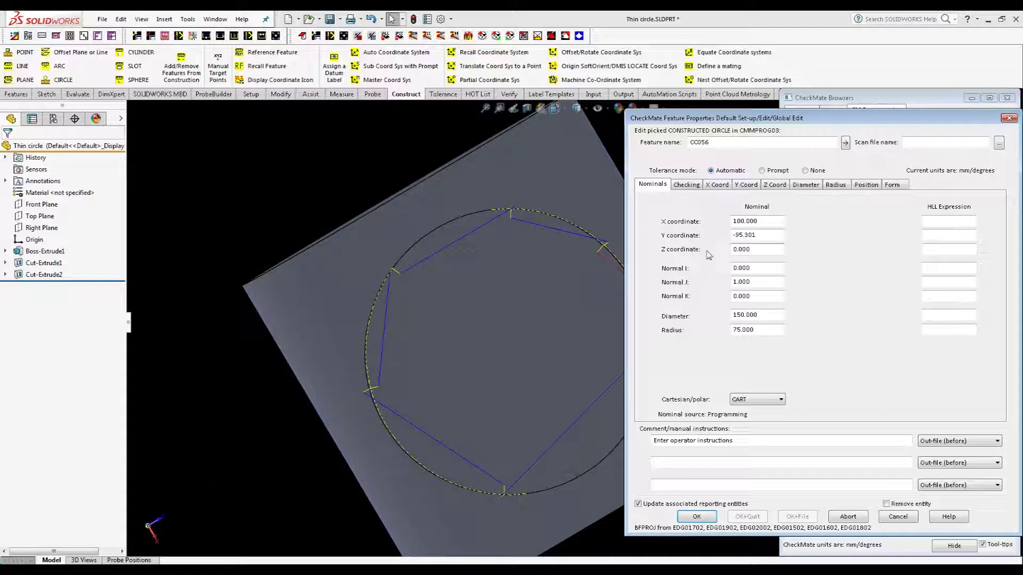
left_click(767, 222)
- Snip CC056's property values with Snipping Tool, move the snip left, and close the dialog
left_click(8, 561)
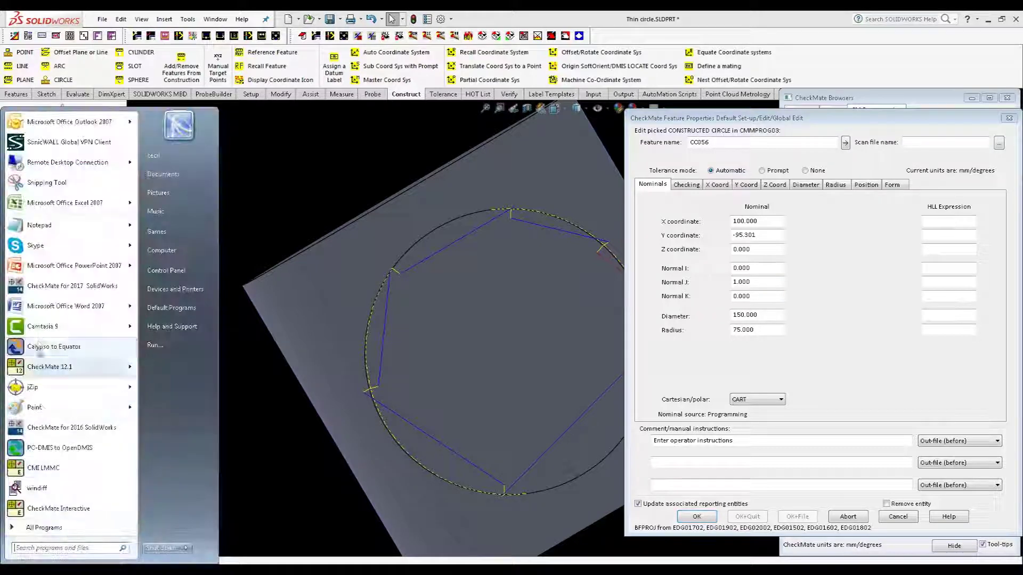
left_click(47, 182)
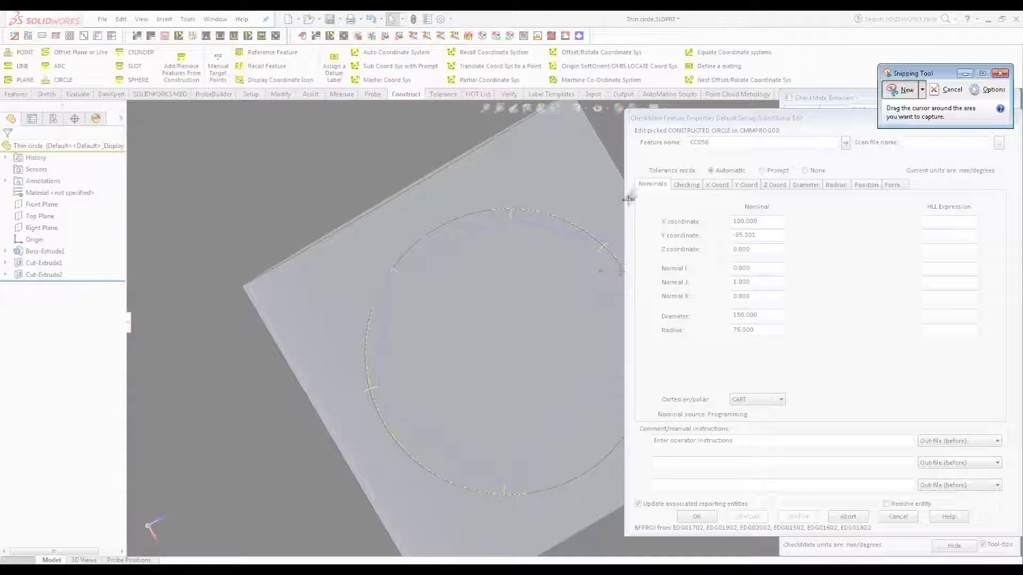
left_click_drag(626, 122, 853, 457)
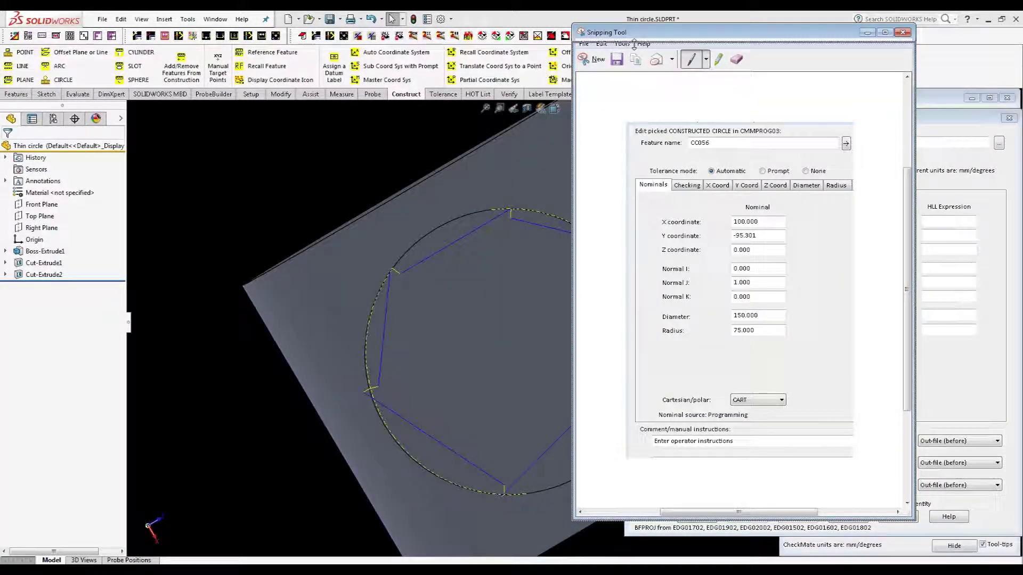
left_click_drag(633, 45, 144, 59)
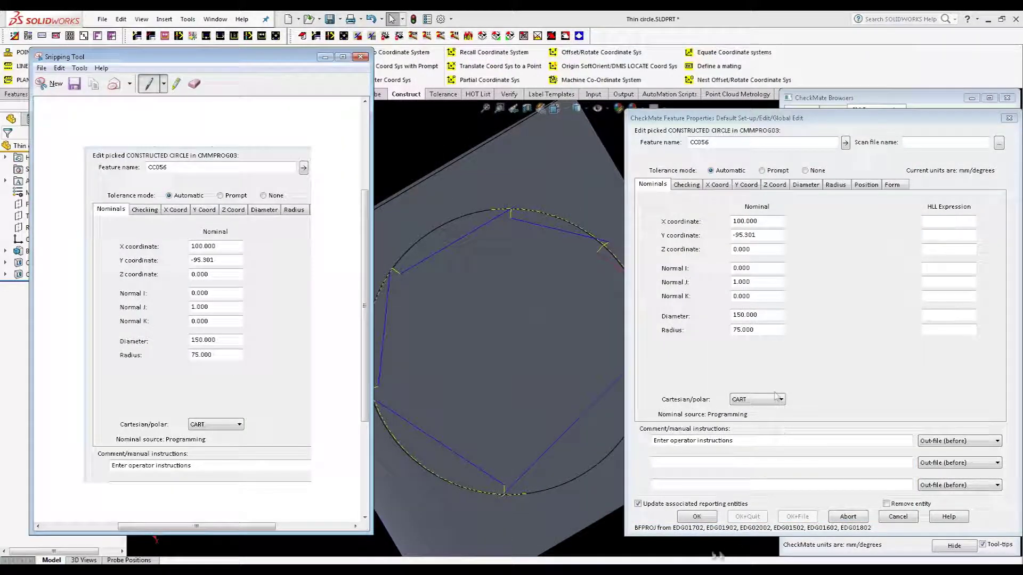
left_click(696, 516)
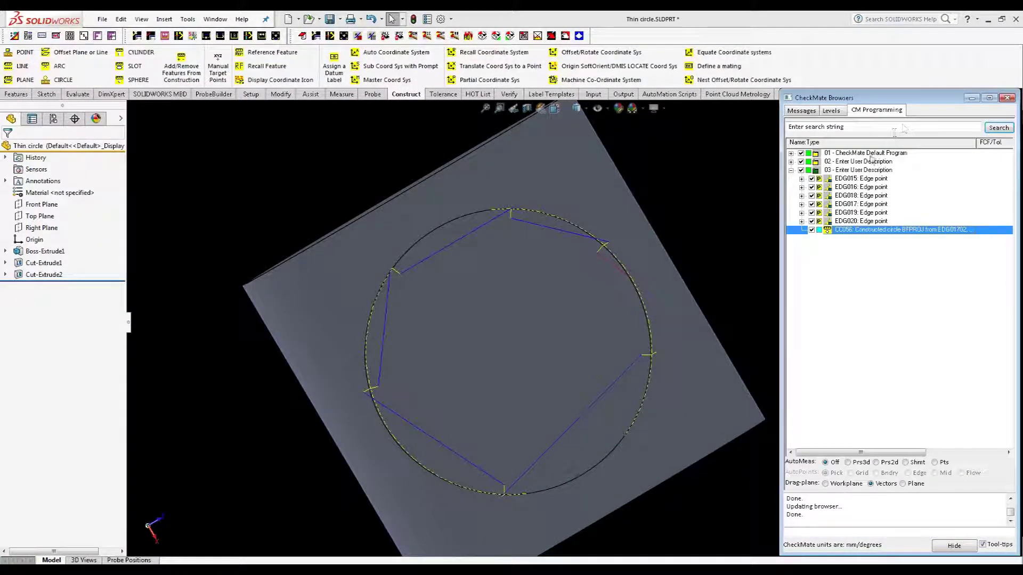
- Open segment 02 and CC055's properties (Y -28.151, diameter 150.000) beside the CC056 snip
right_click(871, 161)
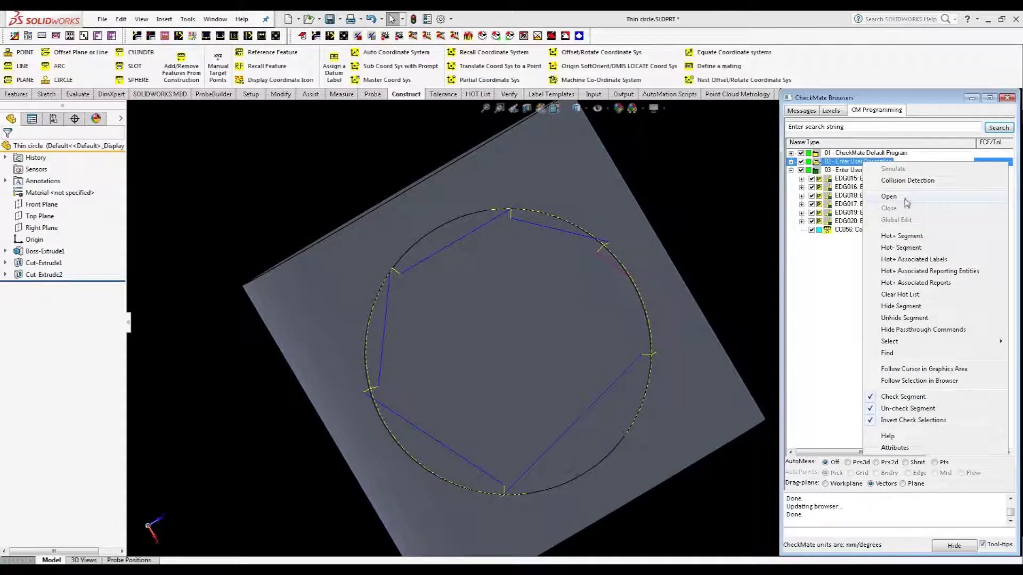
left_click(889, 197)
double_click(905, 179)
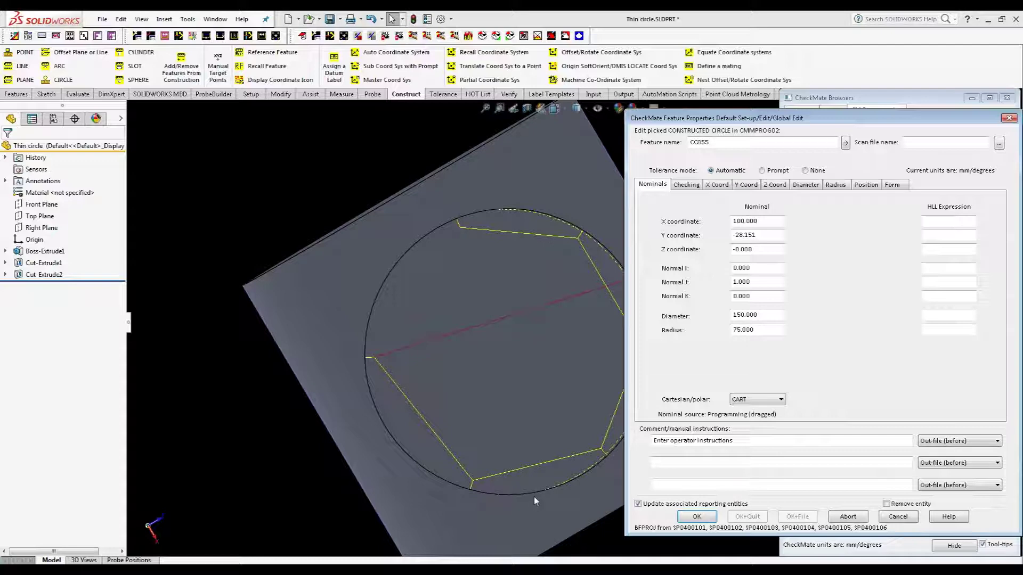
key("alt+Tab")
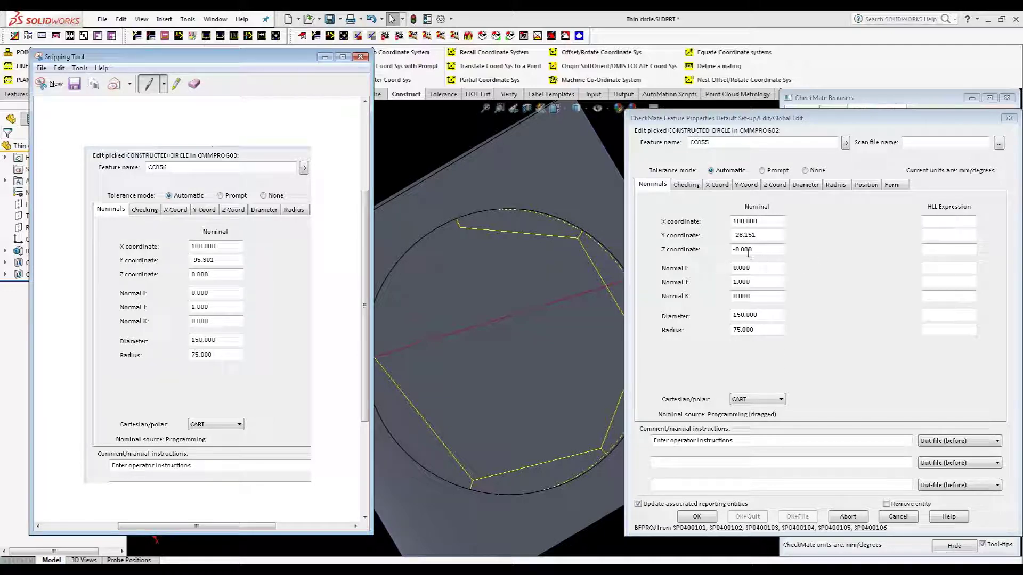
left_click(770, 218)
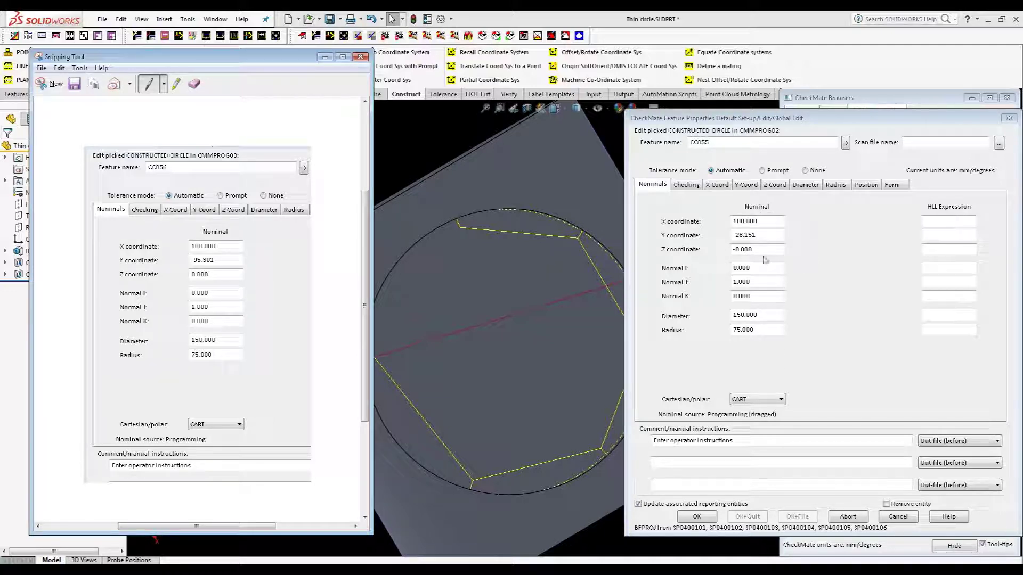